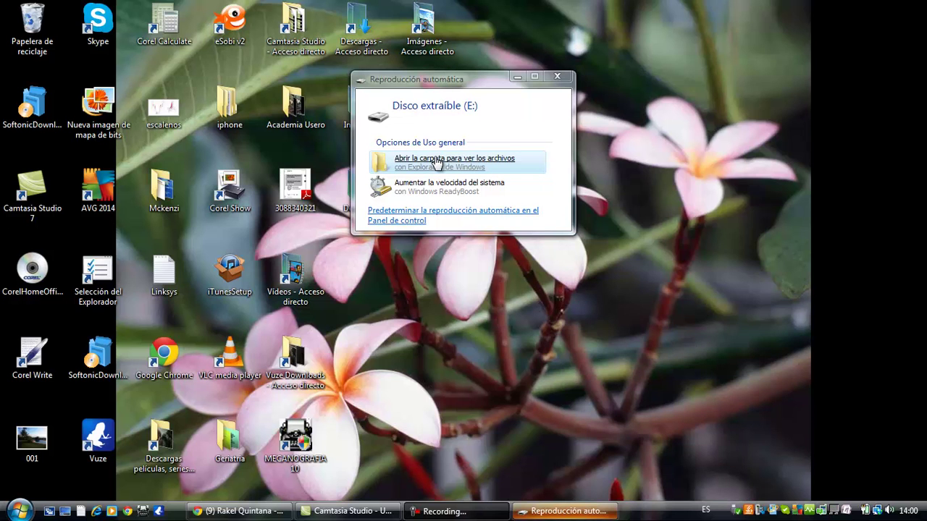
Examine the contents of Disco extraíble (E:) and the drives shown in Equipo, and close both windows
left_click(437, 161)
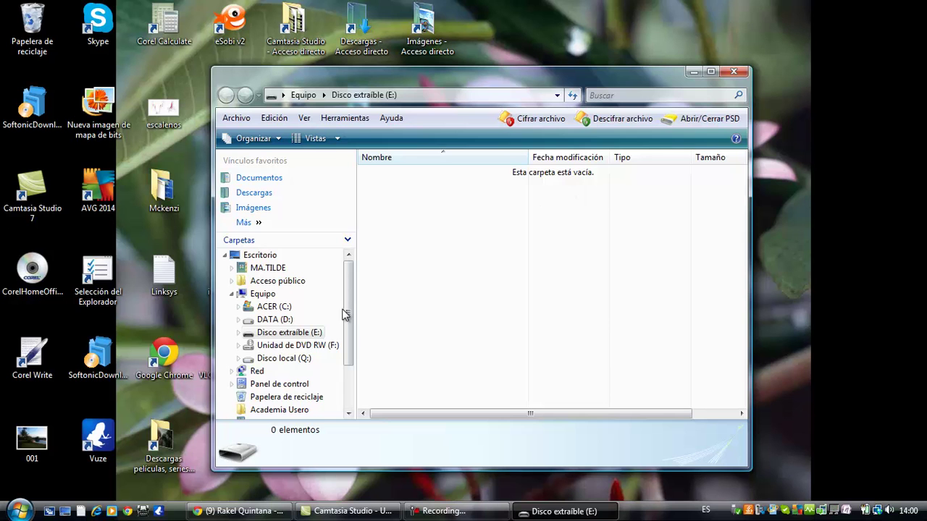
left_click(19, 511)
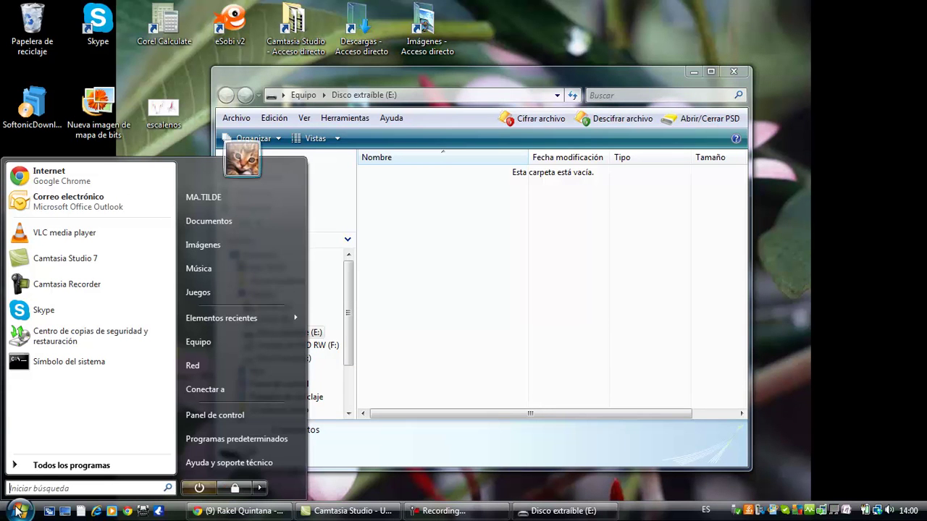
left_click(200, 347)
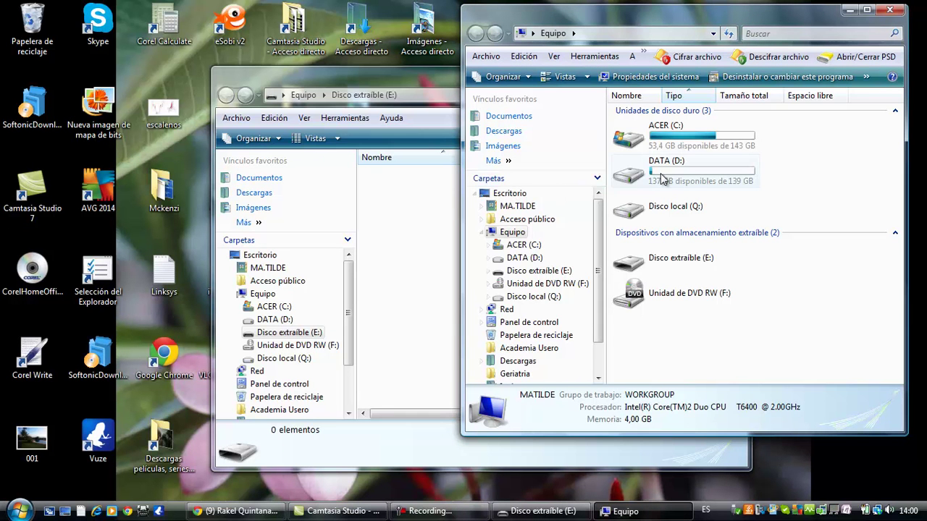
mouse_move(661, 179)
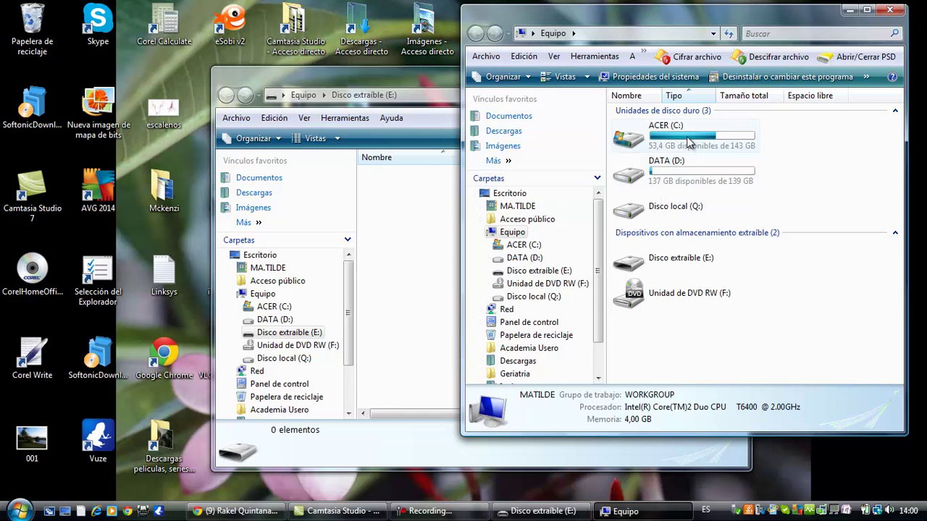
mouse_move(688, 140)
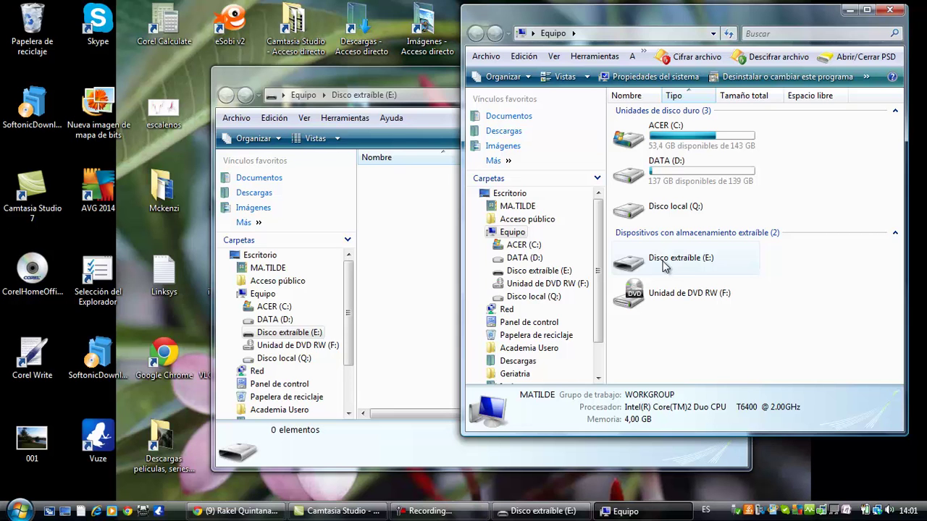
left_click(890, 10)
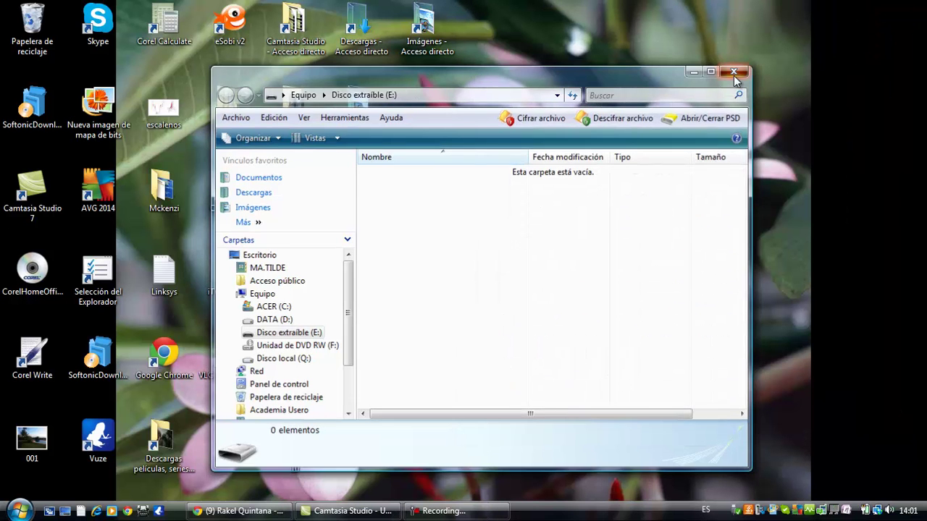
left_click(734, 73)
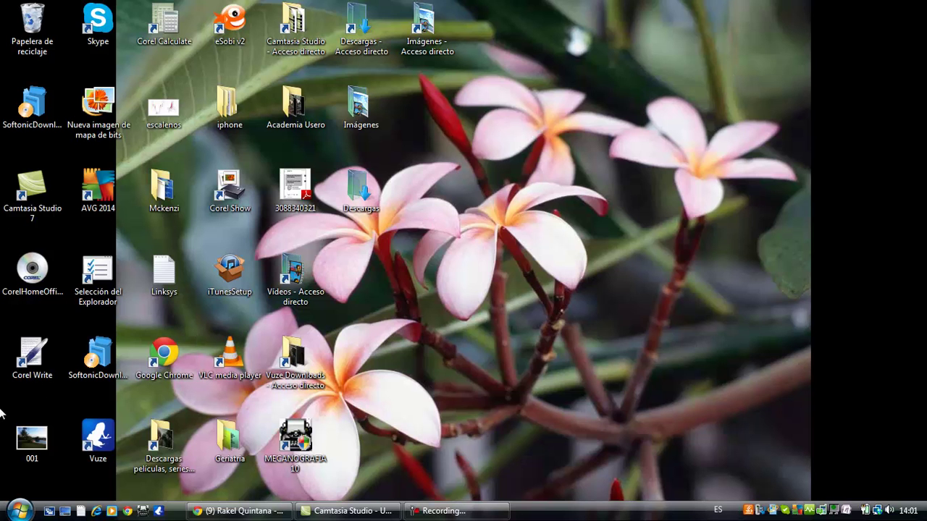
Open Equipo again and view Disco extraíble (E:) through its AutoPlay prompt, closing both windows when done
left_click(16, 512)
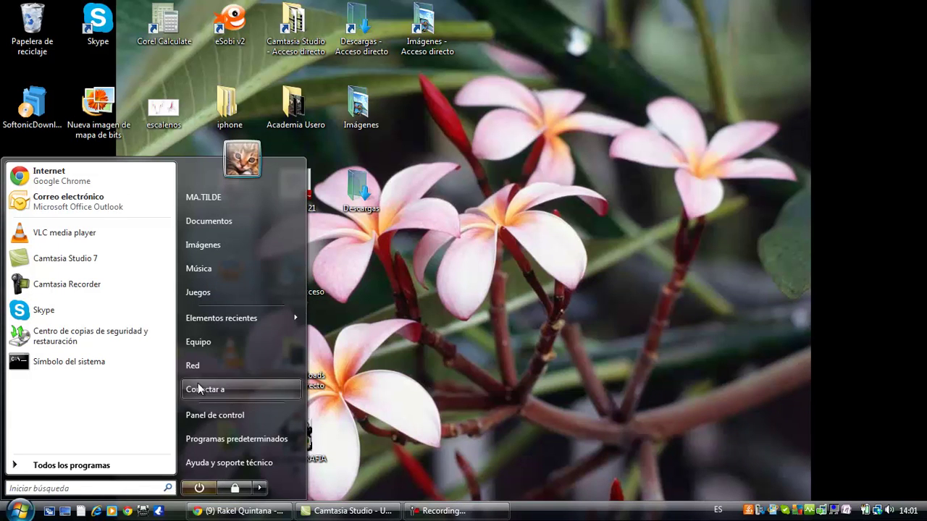
left_click(213, 341)
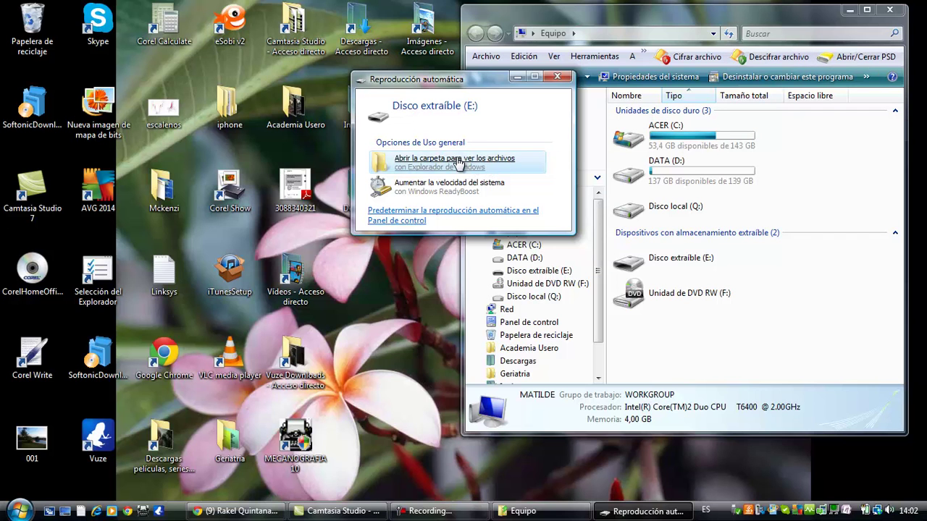
left_click(440, 165)
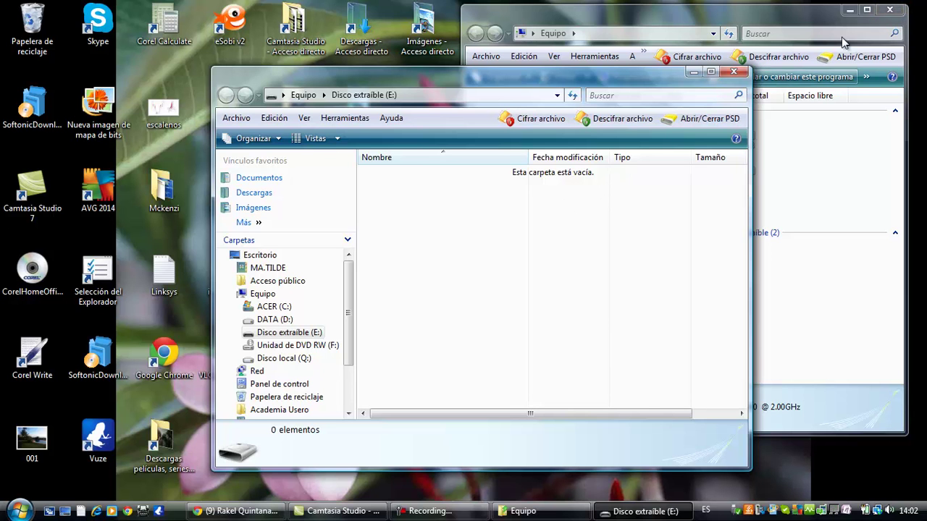
left_click(889, 10)
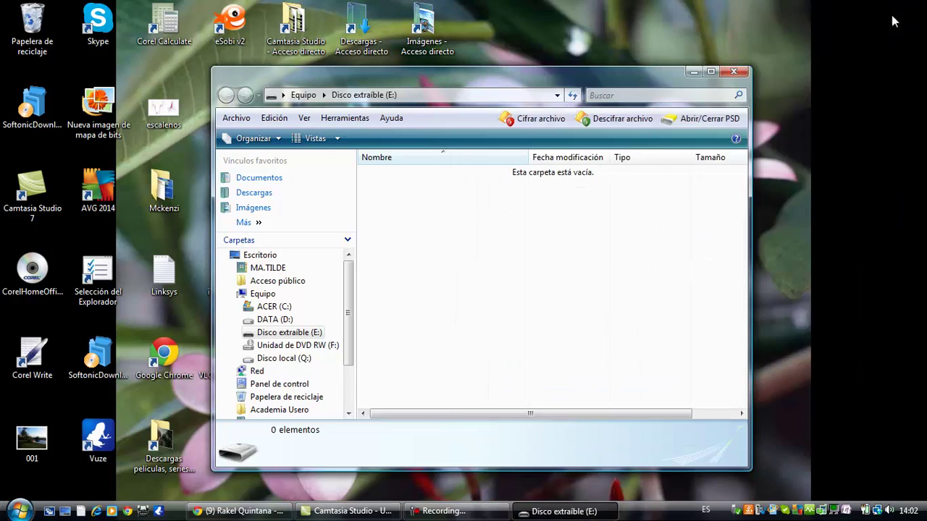
left_click(732, 72)
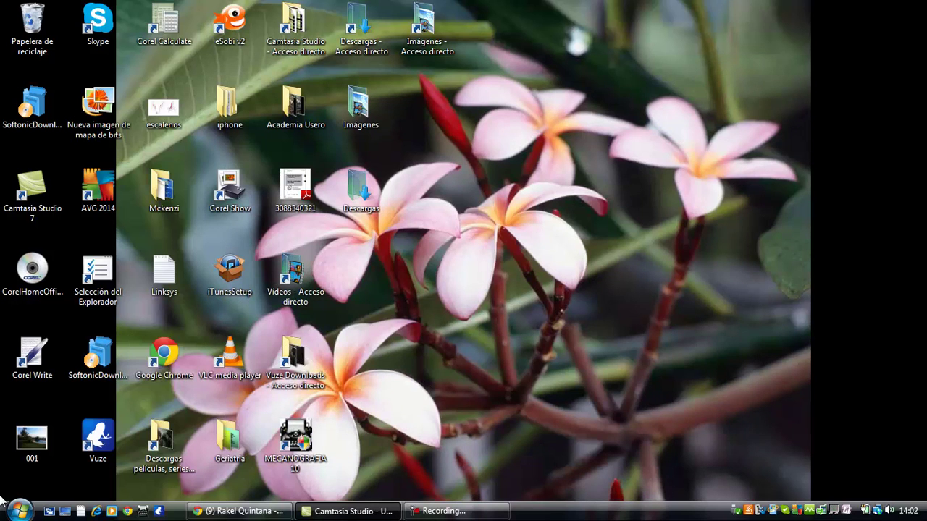
Open the Imágenes folder and look through it for the Superheroes folder
left_click(19, 510)
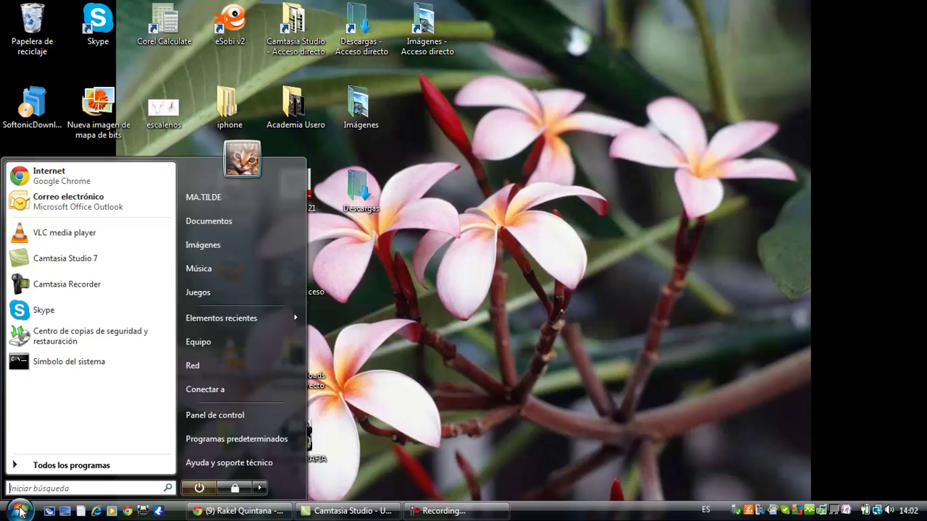
left_click(247, 244)
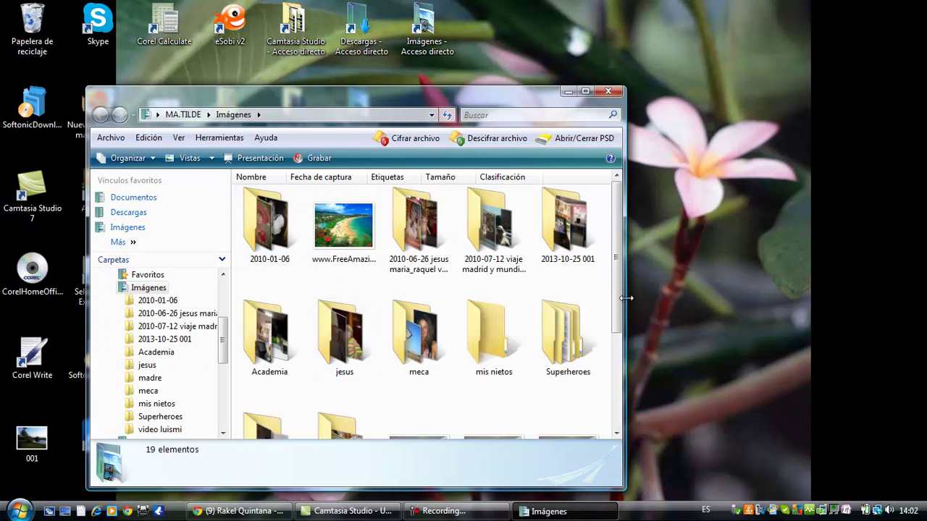
scroll(604, 325, "down", 1)
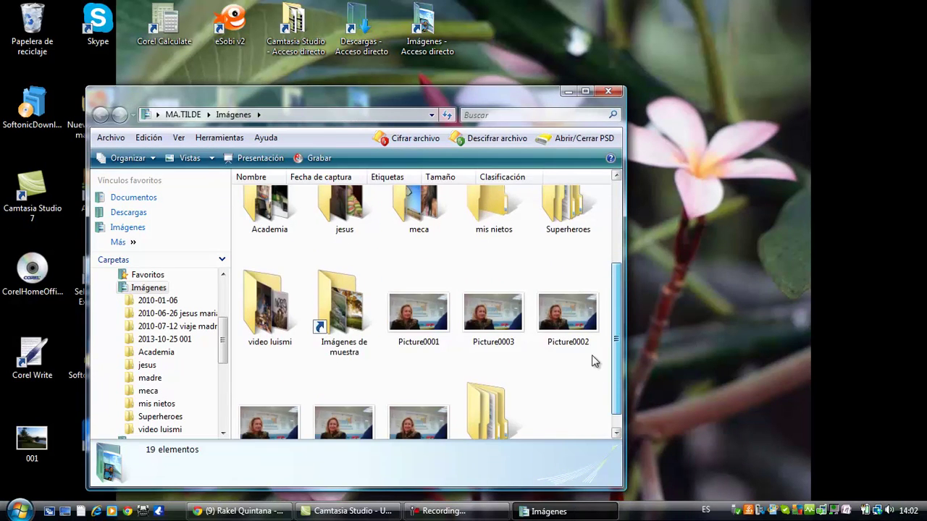
scroll(601, 297, "up", 1)
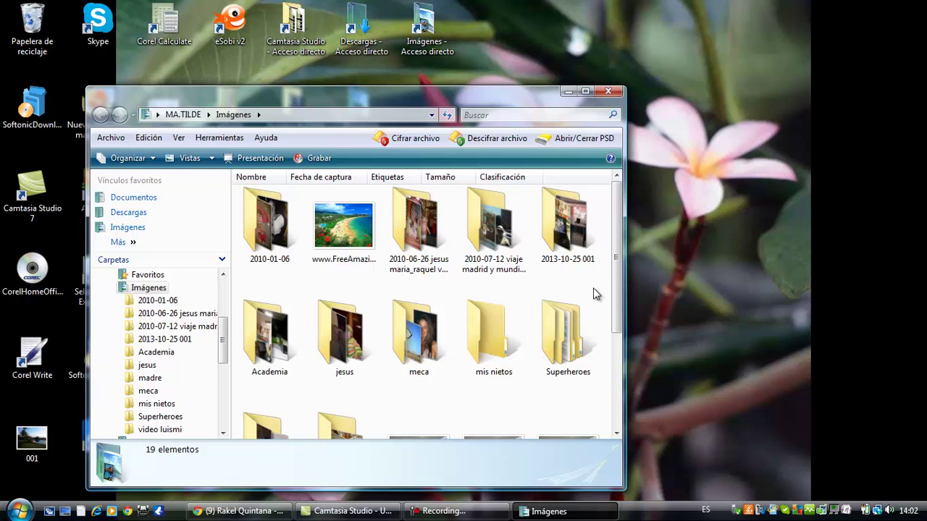
Examine the Superheroes folder down to Marvel > Lobezno and return to Imágenes
double_click(568, 324)
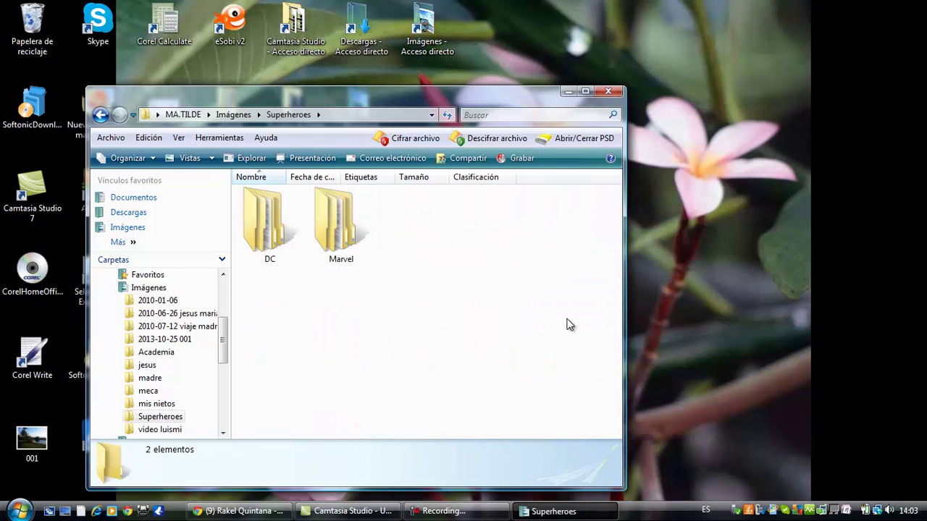
double_click(343, 214)
double_click(270, 227)
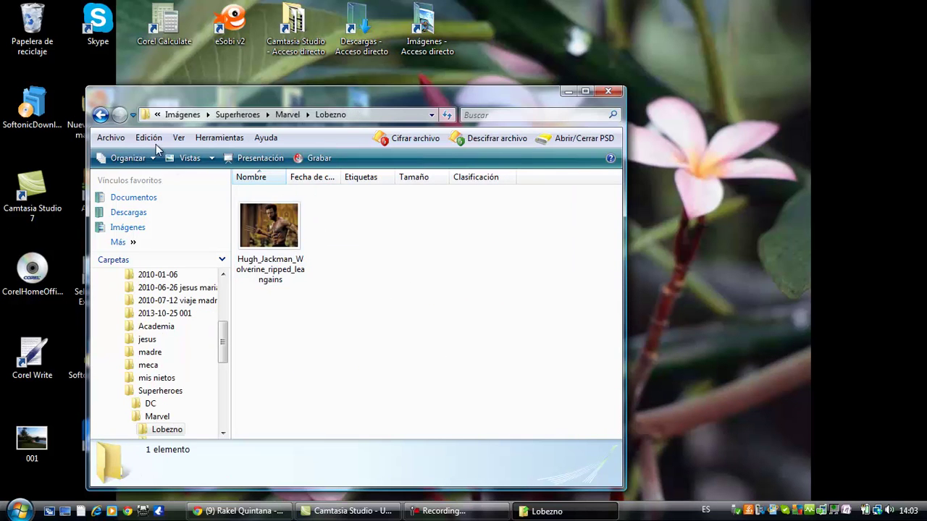
left_click(100, 114)
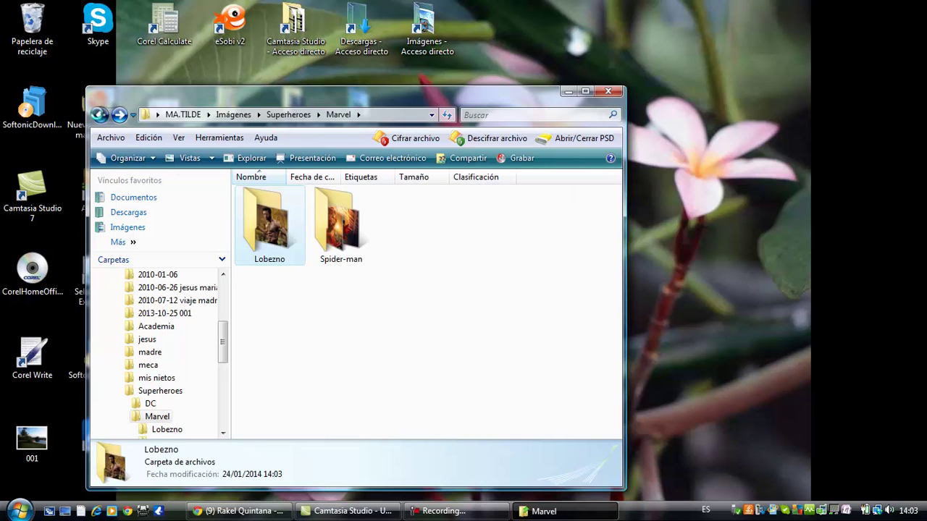
left_click(100, 114)
left_click(99, 114)
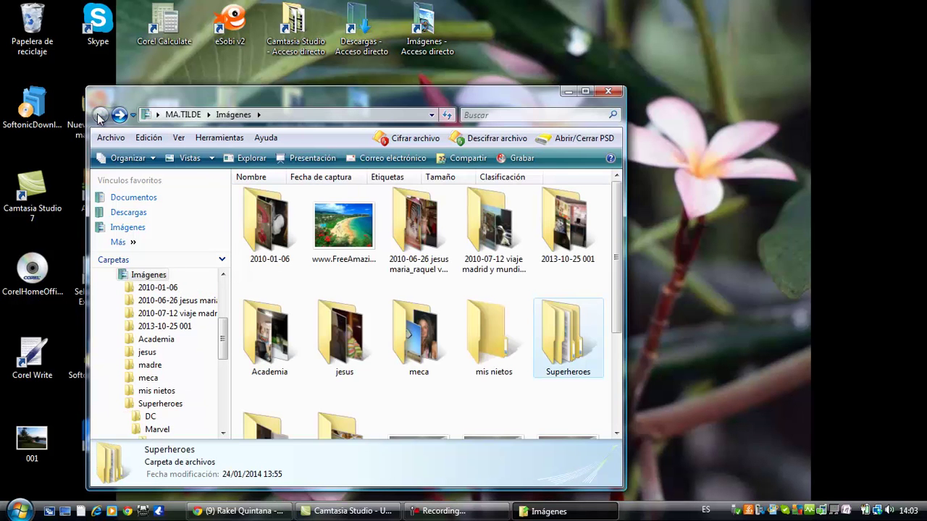
right_click(568, 334)
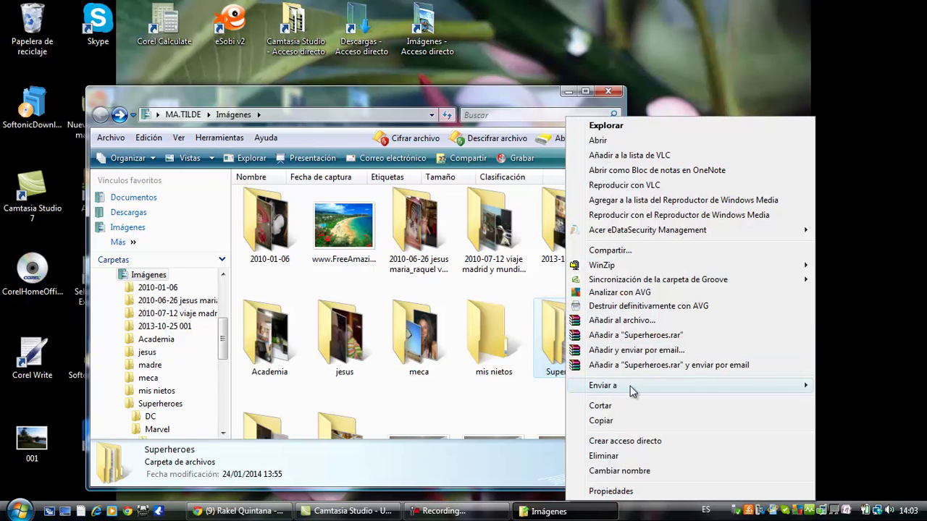
mouse_move(630, 385)
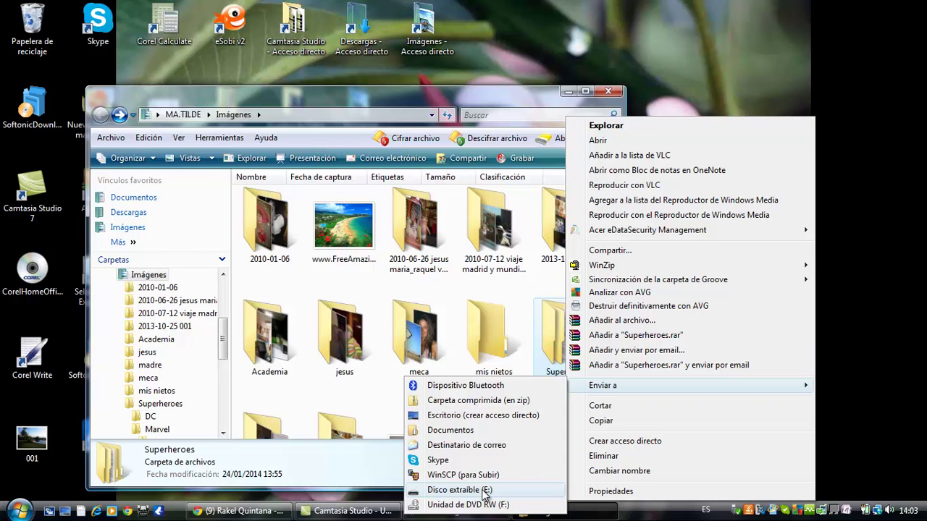
right_click(558, 322)
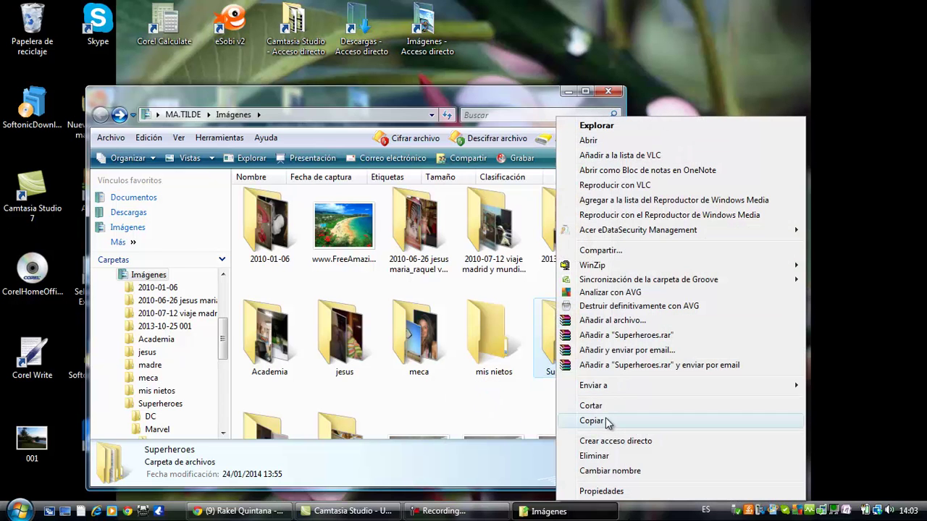
mouse_move(605, 391)
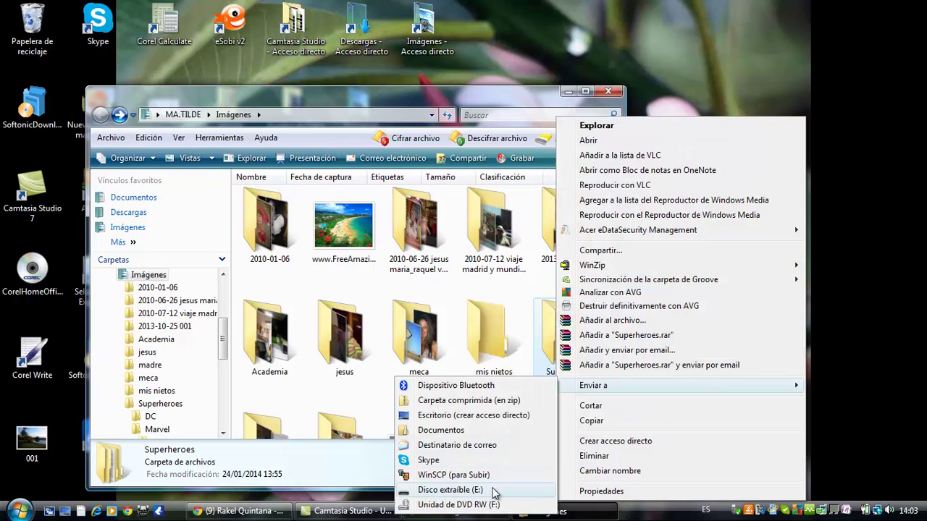
left_click(525, 333)
double_click(557, 327)
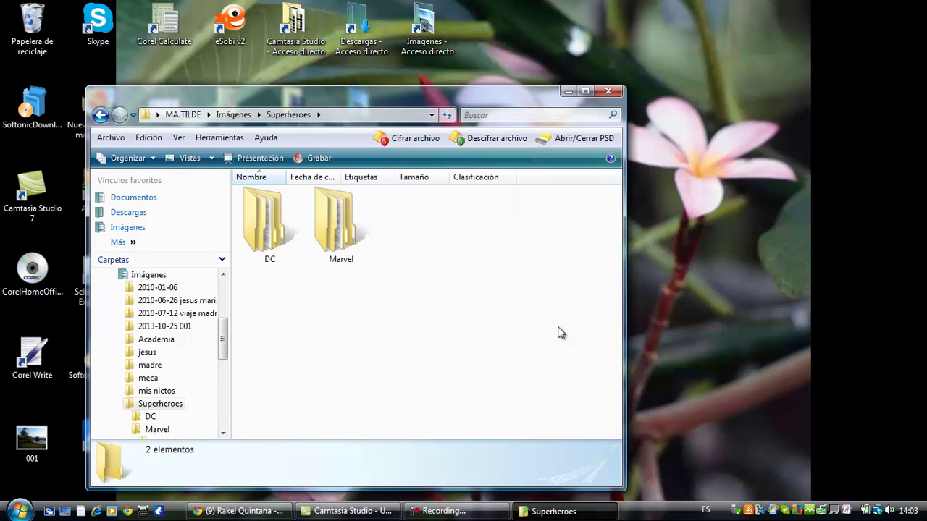
left_click(102, 114)
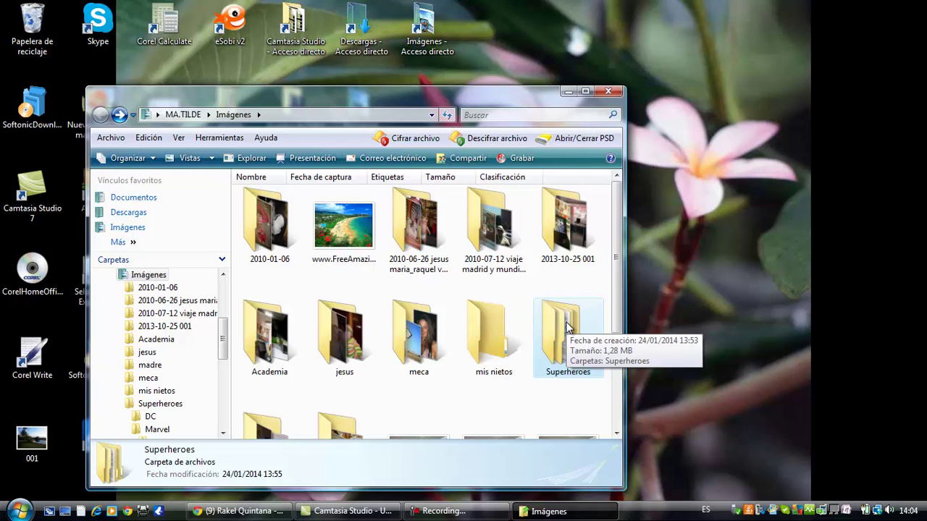
Send the Superheroes folder to Disco extraíble (E:) and close the Imágenes window
right_click(567, 328)
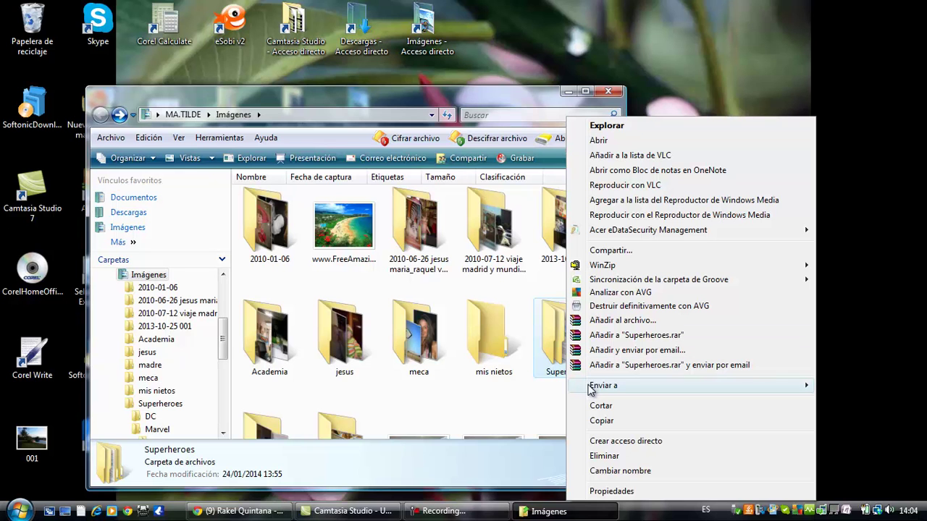
mouse_move(590, 388)
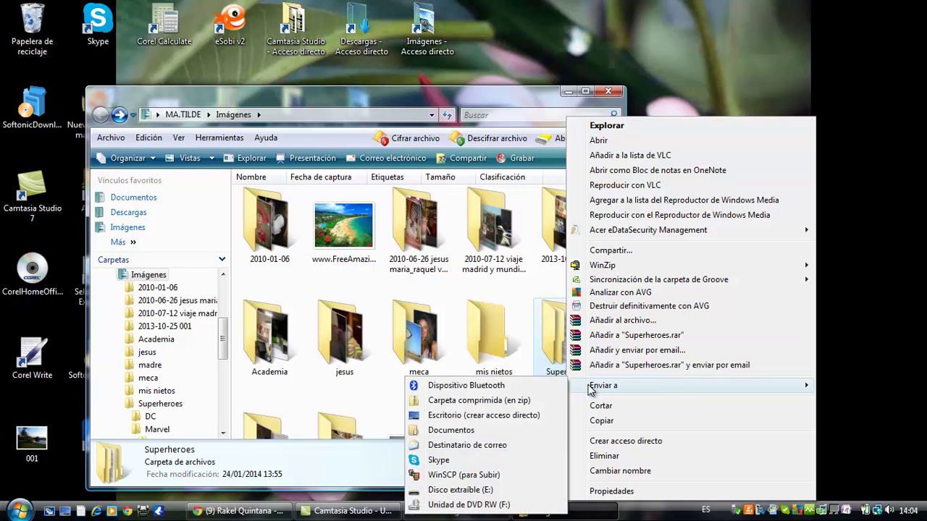
left_click(470, 493)
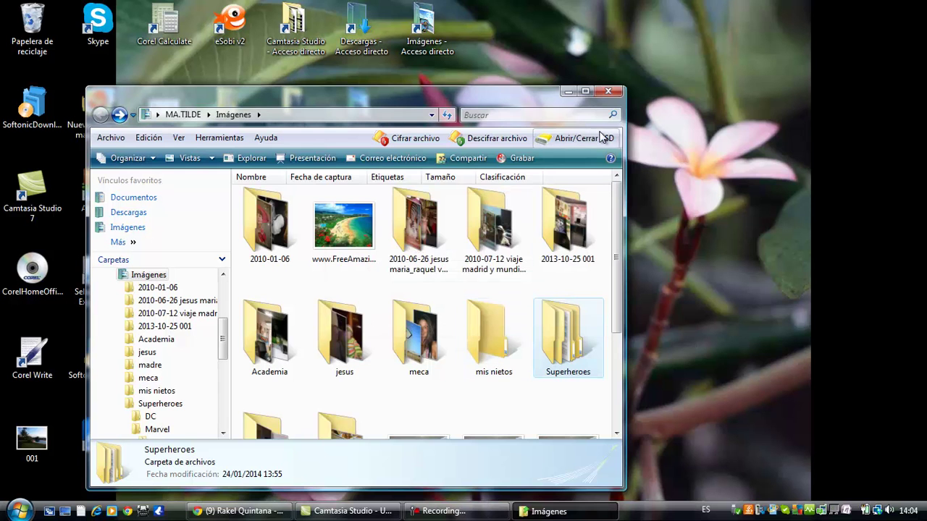
left_click(605, 91)
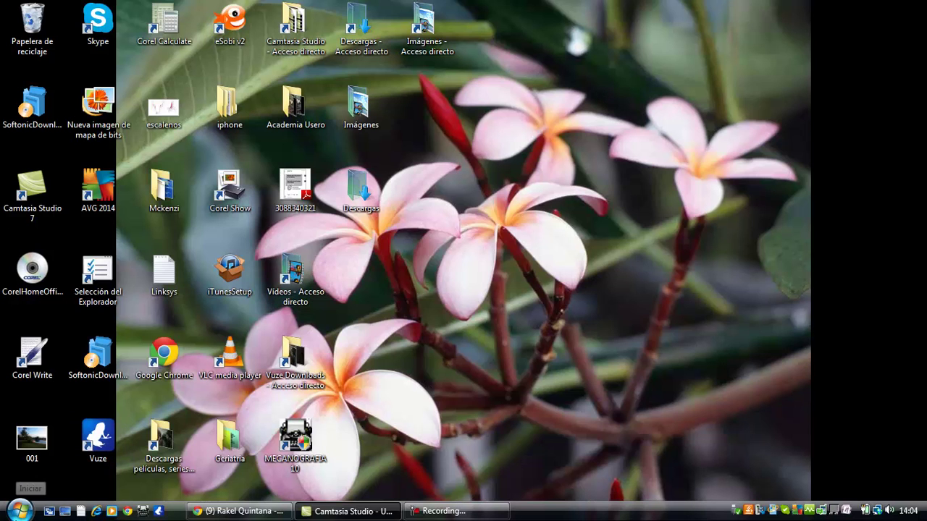
Check the copied Superheroes folder on Disco extraíble (E:) from Equipo, opening its Marvel subfolder
left_click(21, 510)
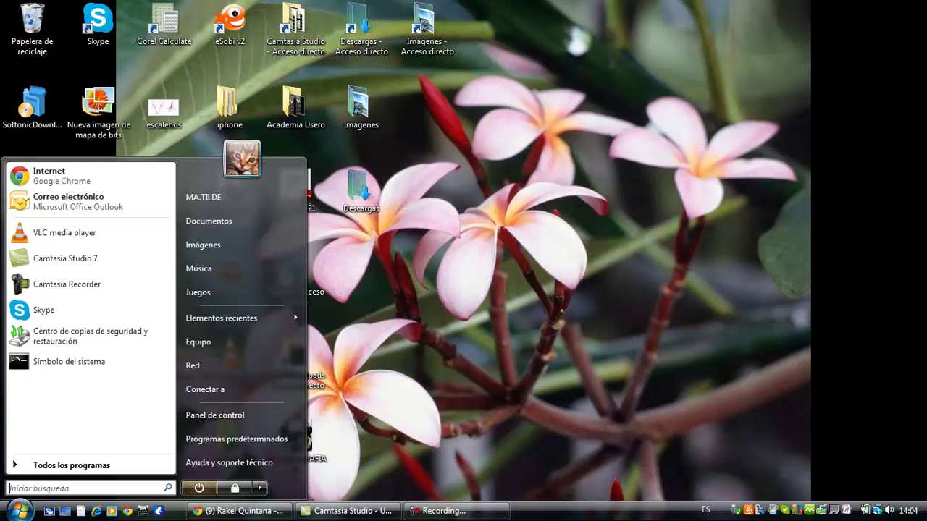
left_click(198, 343)
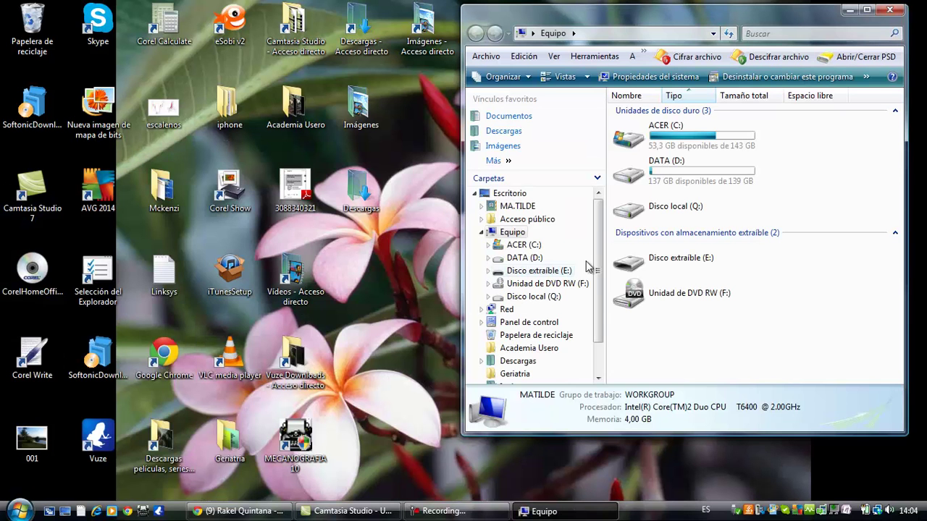
double_click(654, 268)
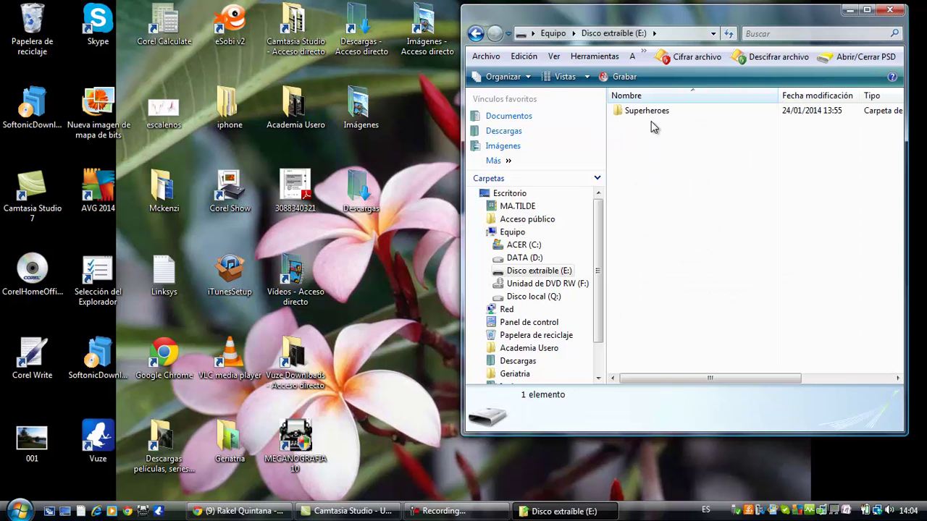
double_click(652, 113)
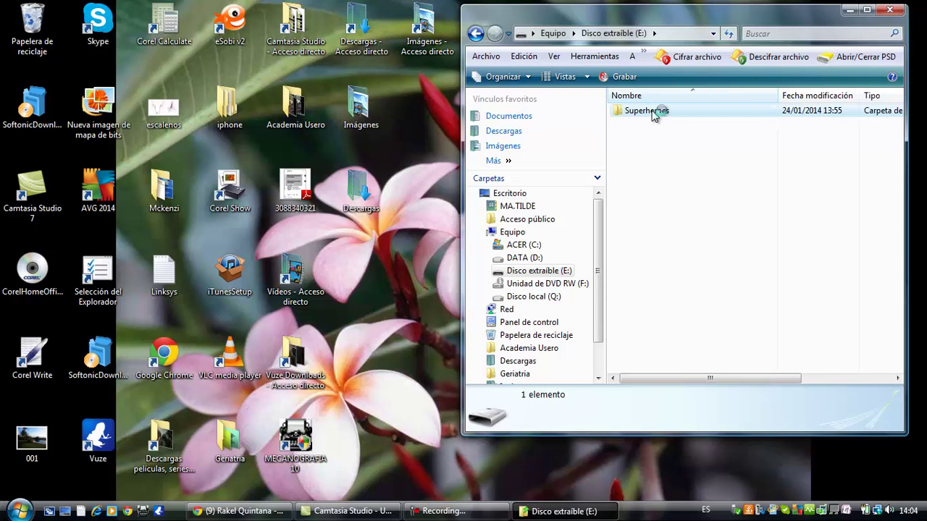
double_click(642, 124)
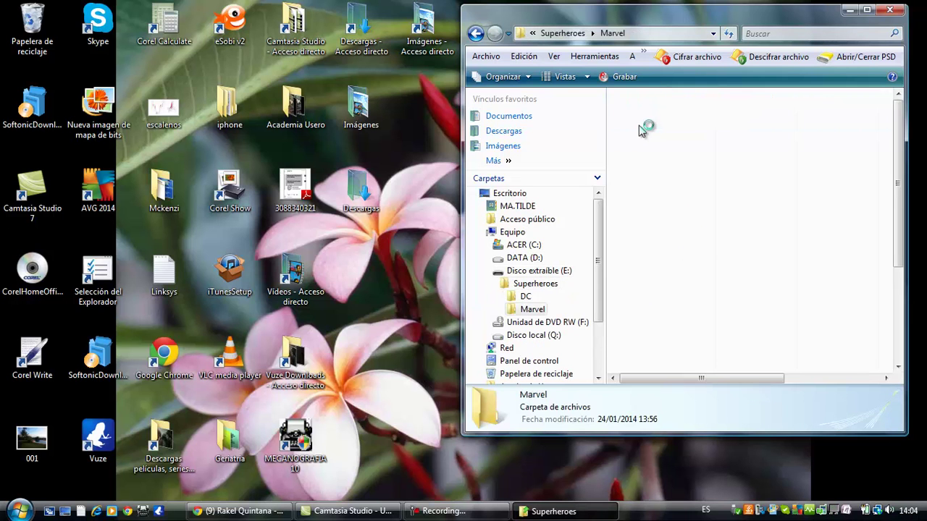
Check the Spider-man subfolder inside the copied Marvel folder and close the window
double_click(641, 126)
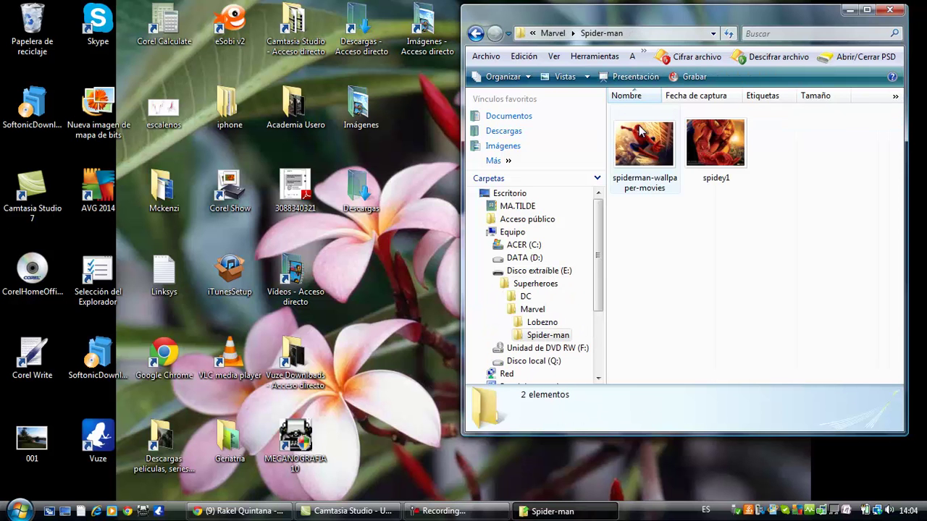
left_click(890, 11)
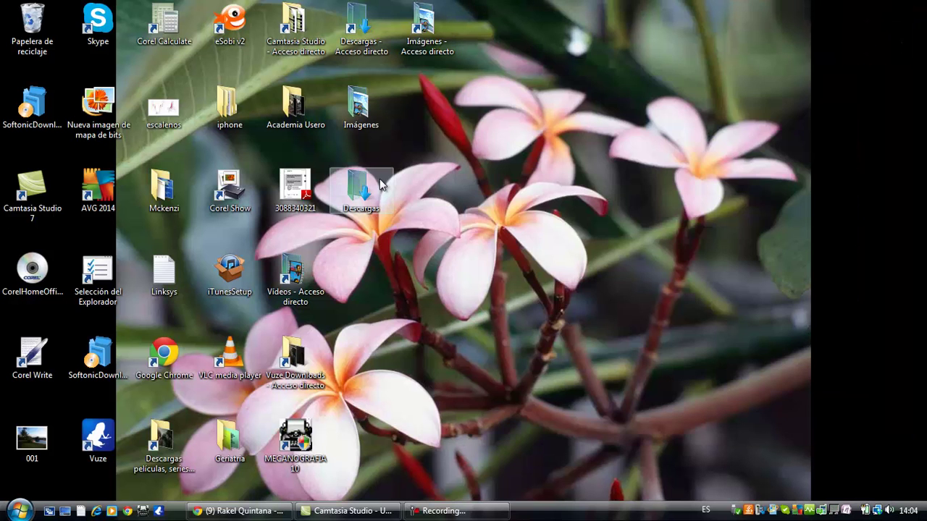
Send the 2014-01-07 navidad 2014 folder from the iphone folder to Disco extraíble (E:) and close the iphone window
double_click(237, 108)
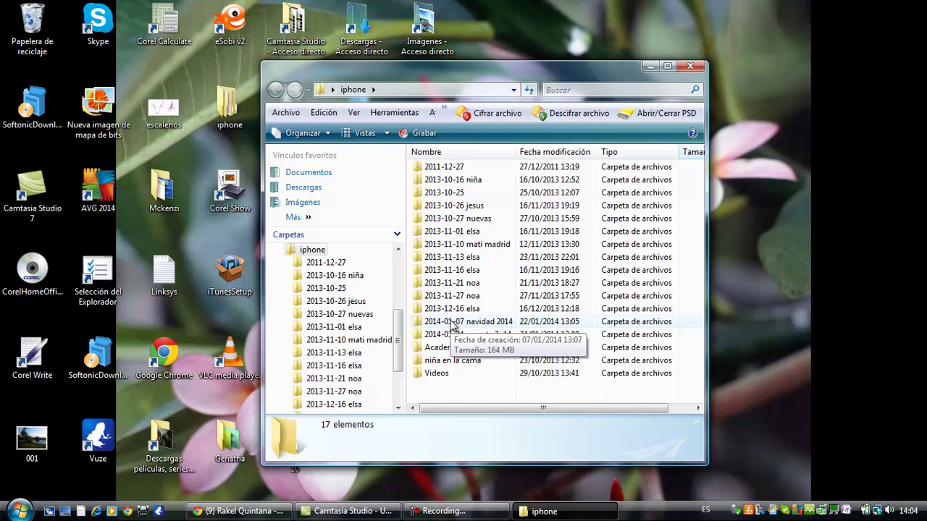
right_click(456, 326)
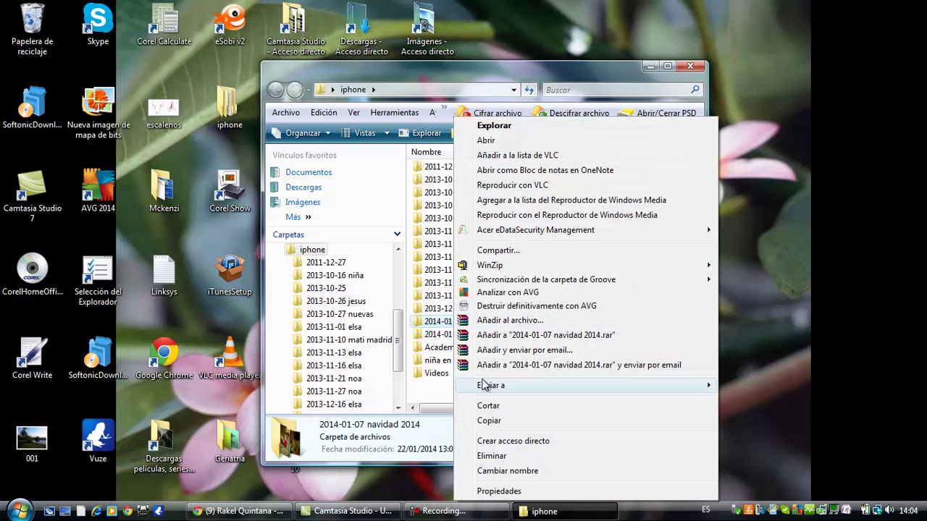
mouse_move(485, 385)
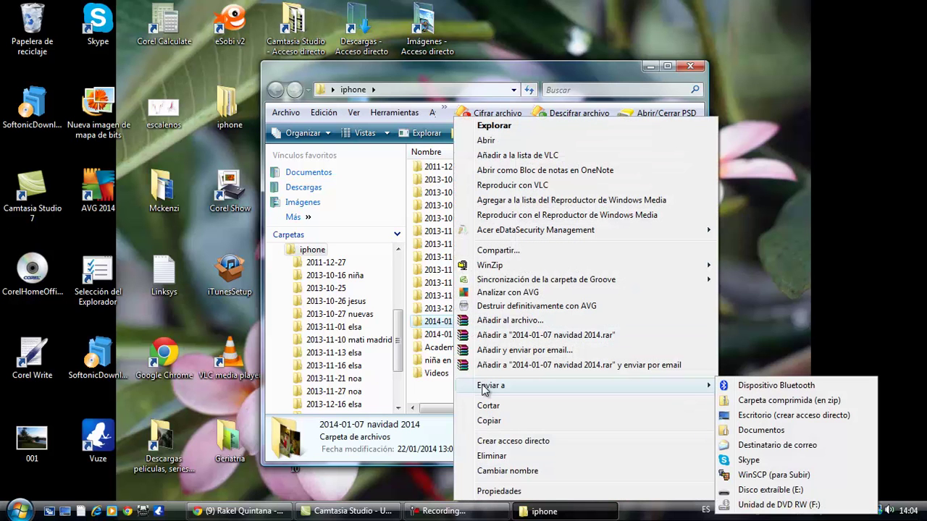
left_click(748, 490)
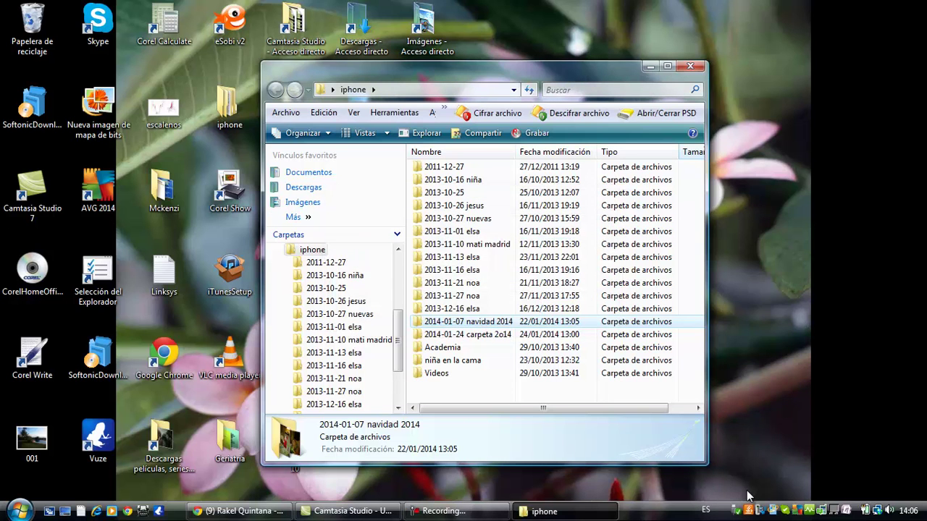
left_click(693, 66)
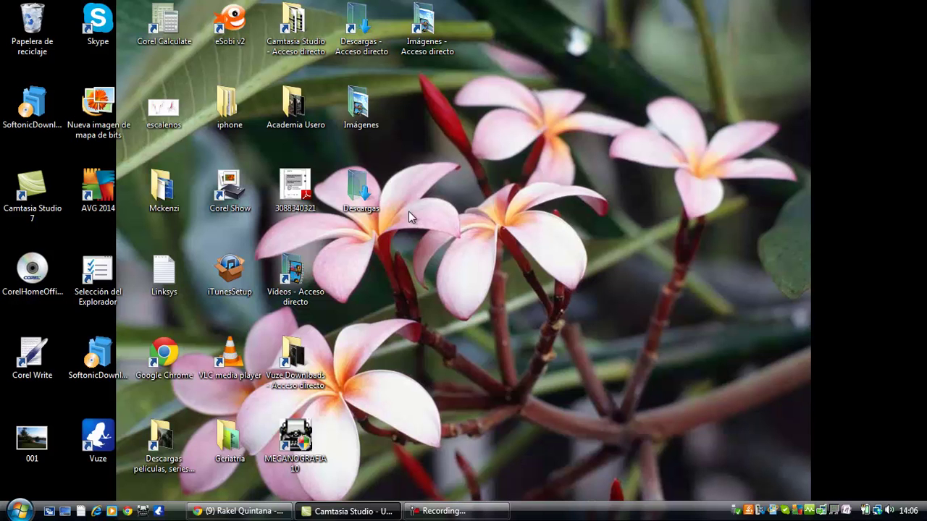
Check Disco extraíble (E:) from Equipo for the copied 2014-01-07 navidad 2014 folder and close the window
left_click(20, 510)
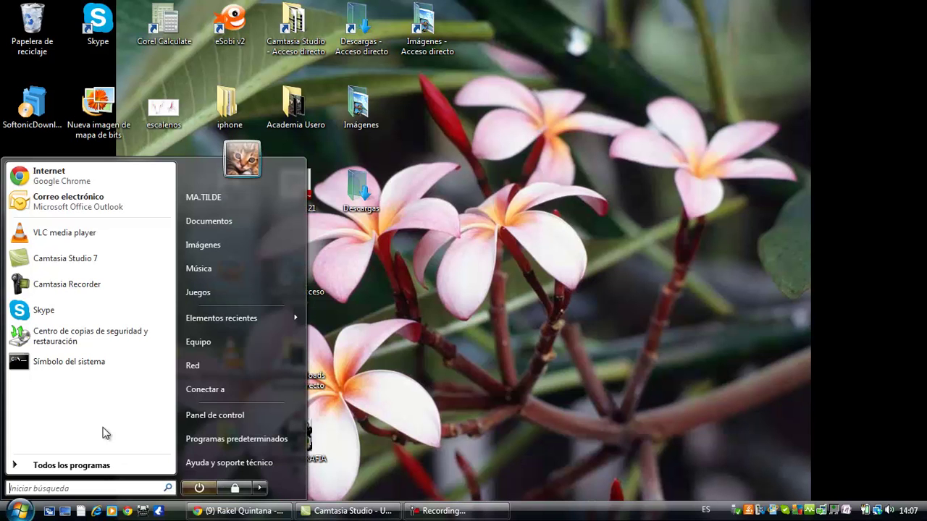
left_click(207, 344)
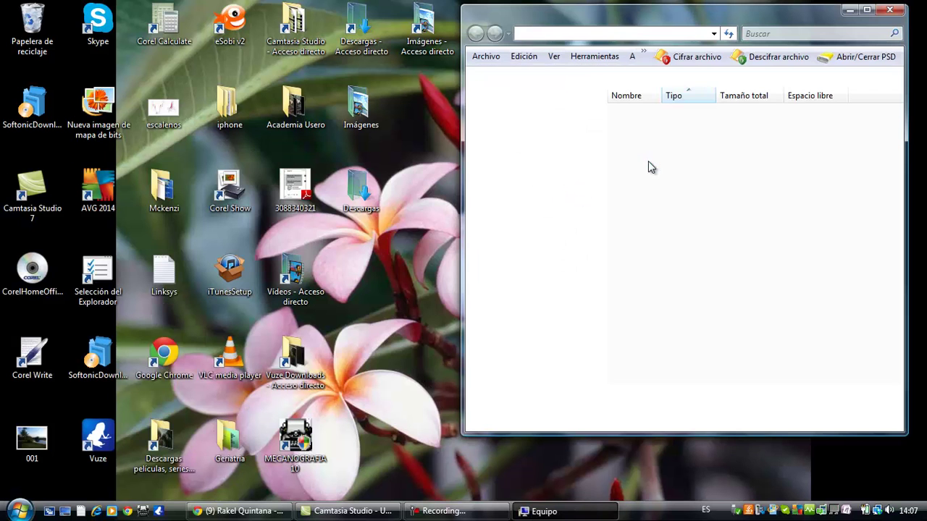
double_click(653, 267)
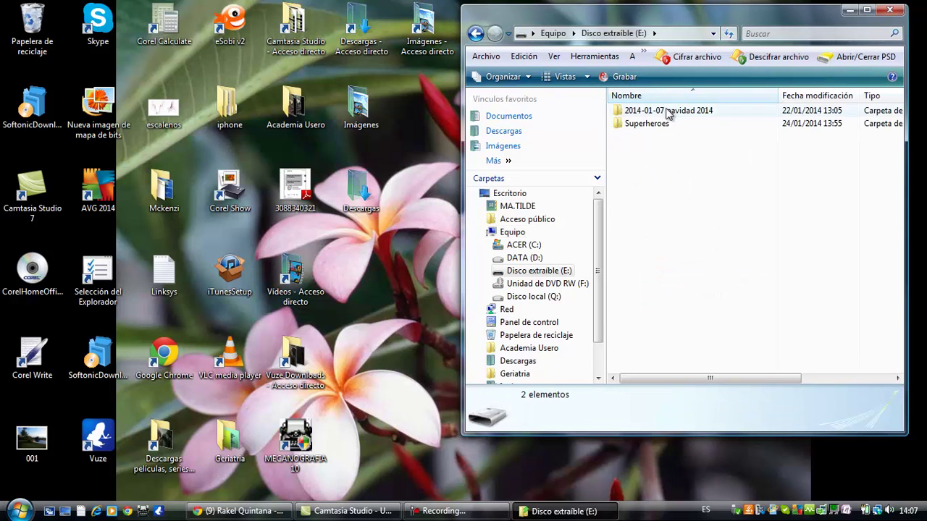
left_click(889, 10)
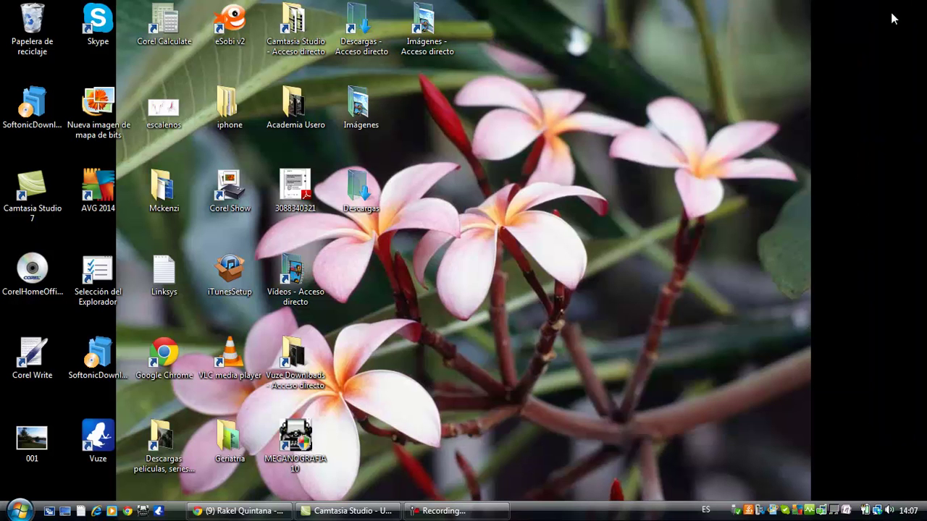